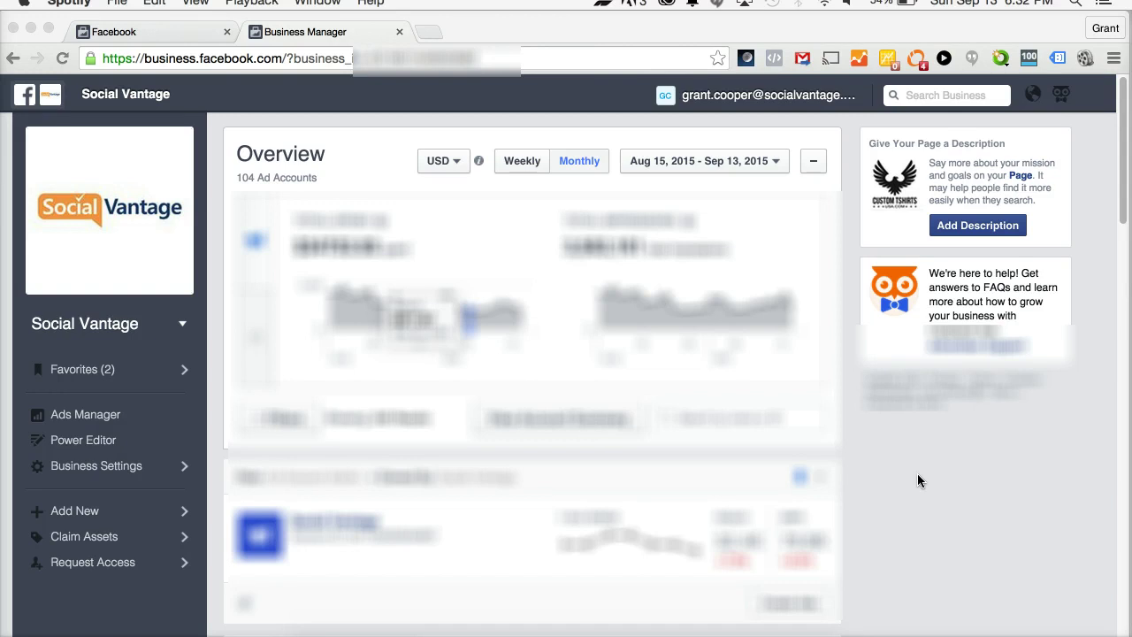
Bring Chrome to the front to show Business Manager's Business Settings flyout.
left_click(982, 488)
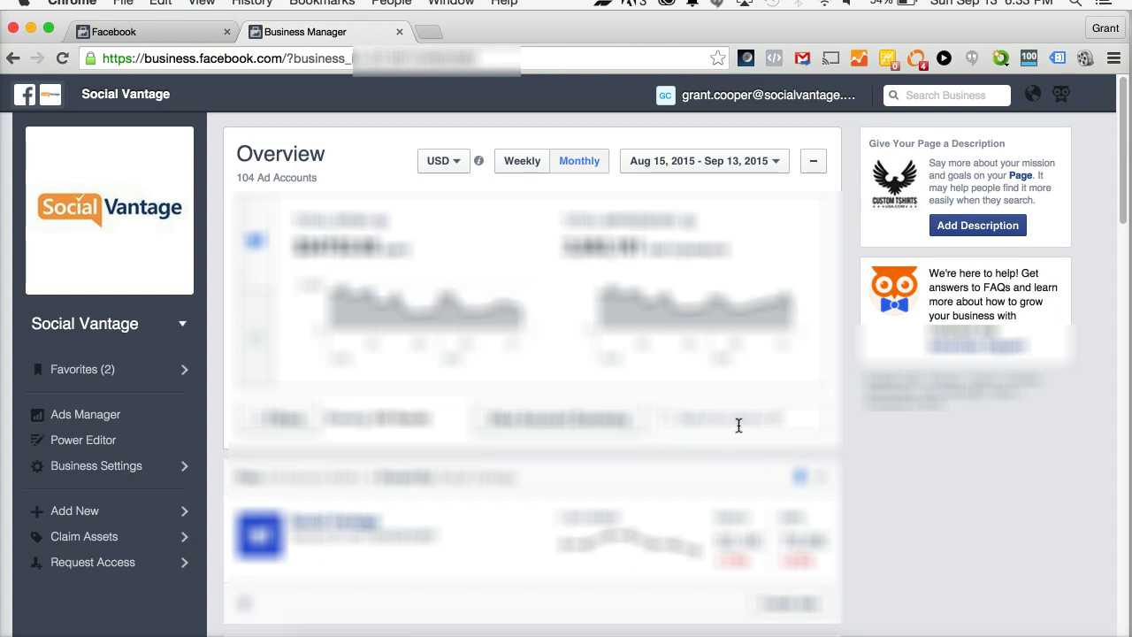
mouse_move(96, 465)
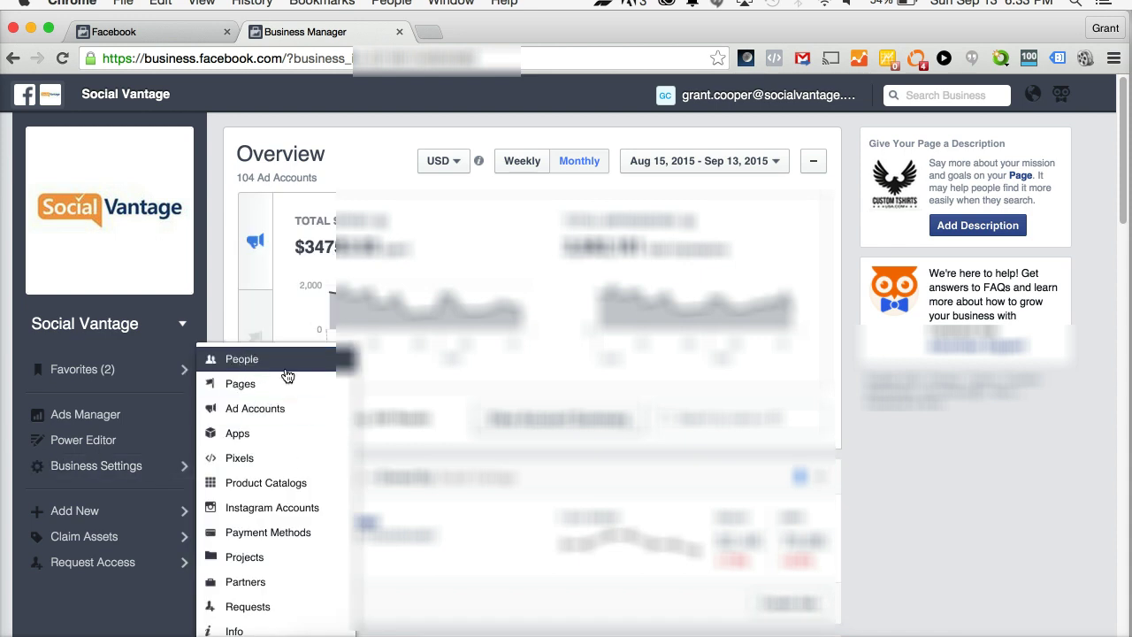
left_click(255, 457)
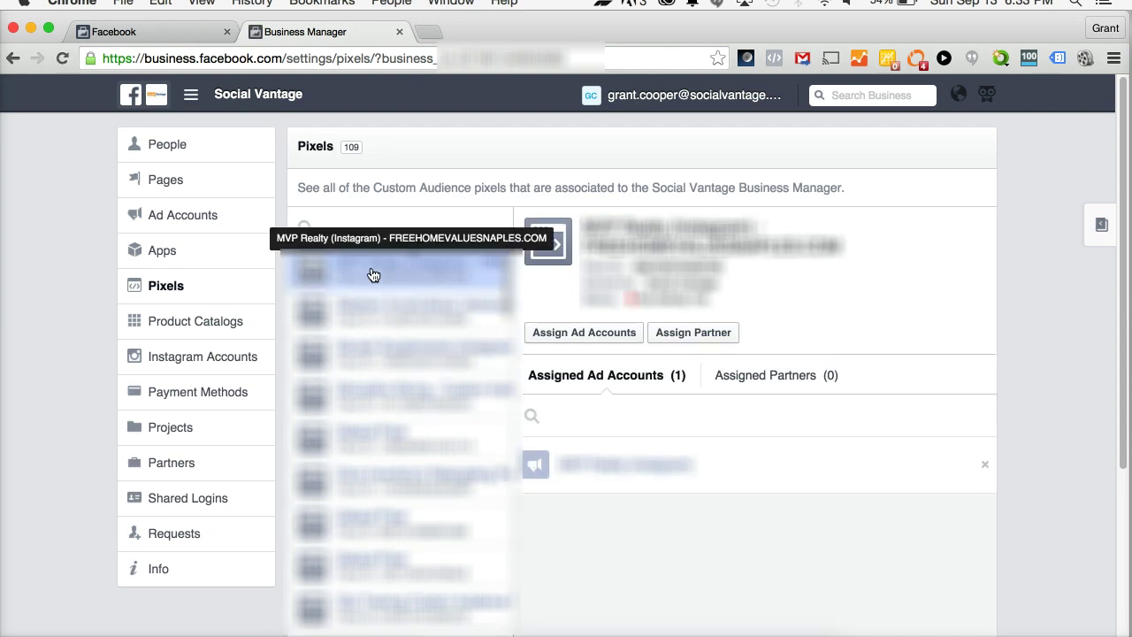
left_click(413, 222)
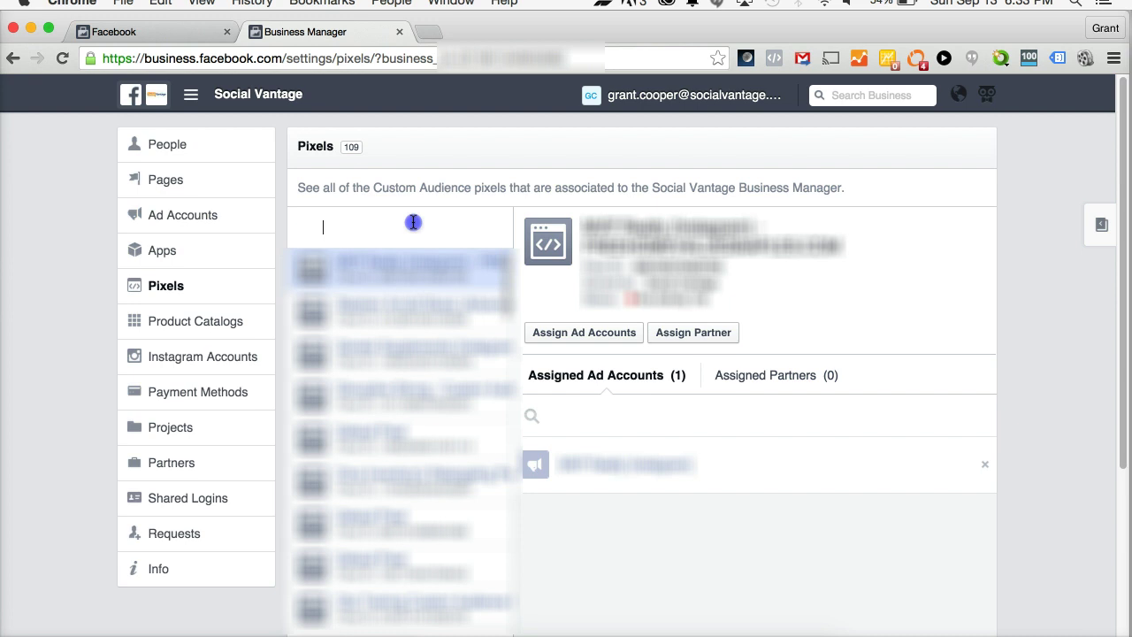
type("vantage")
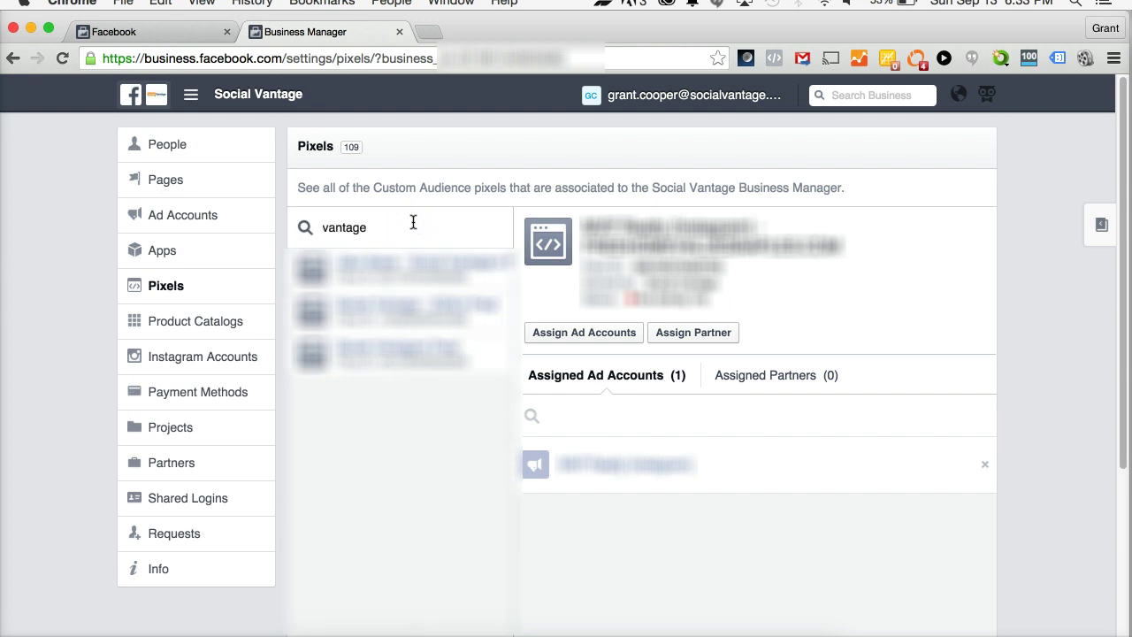
left_click(421, 356)
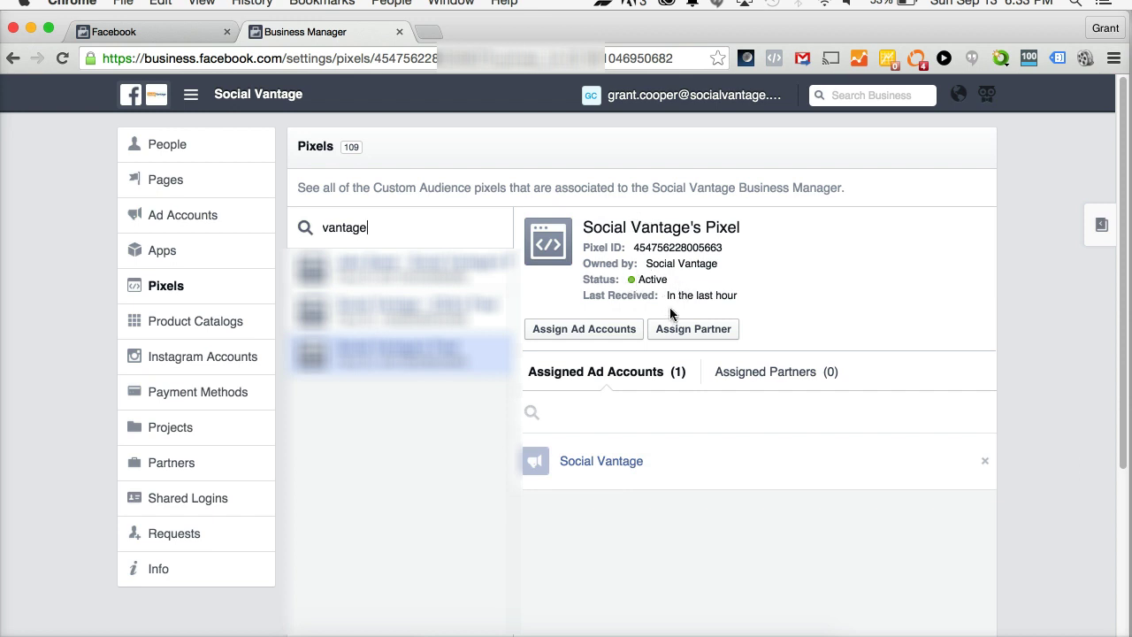
left_click(691, 329)
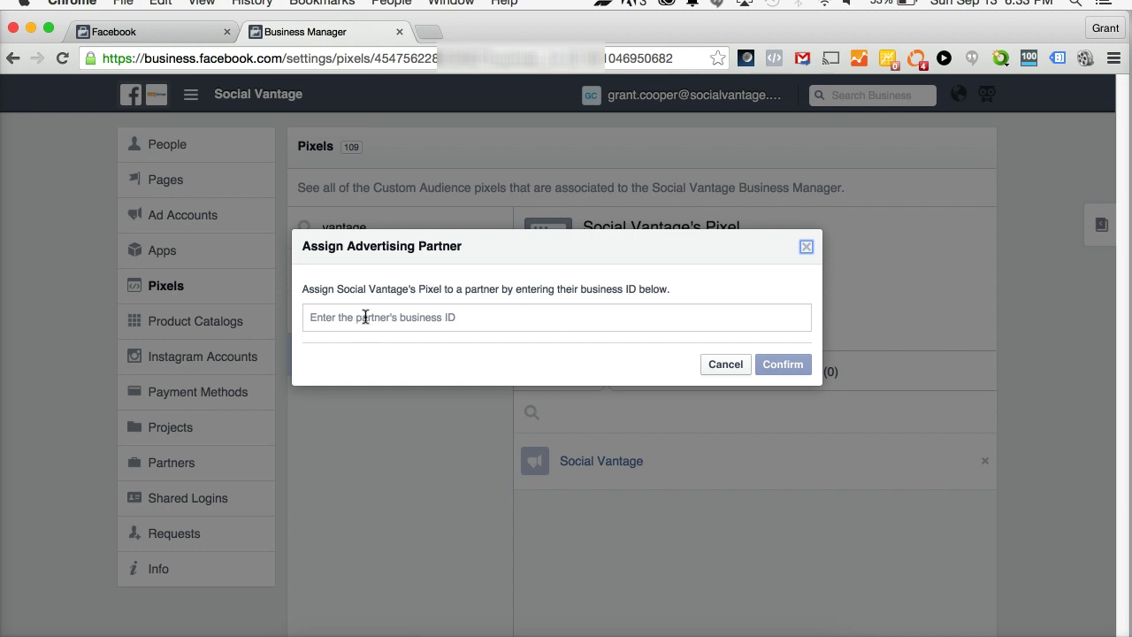
left_click(453, 321)
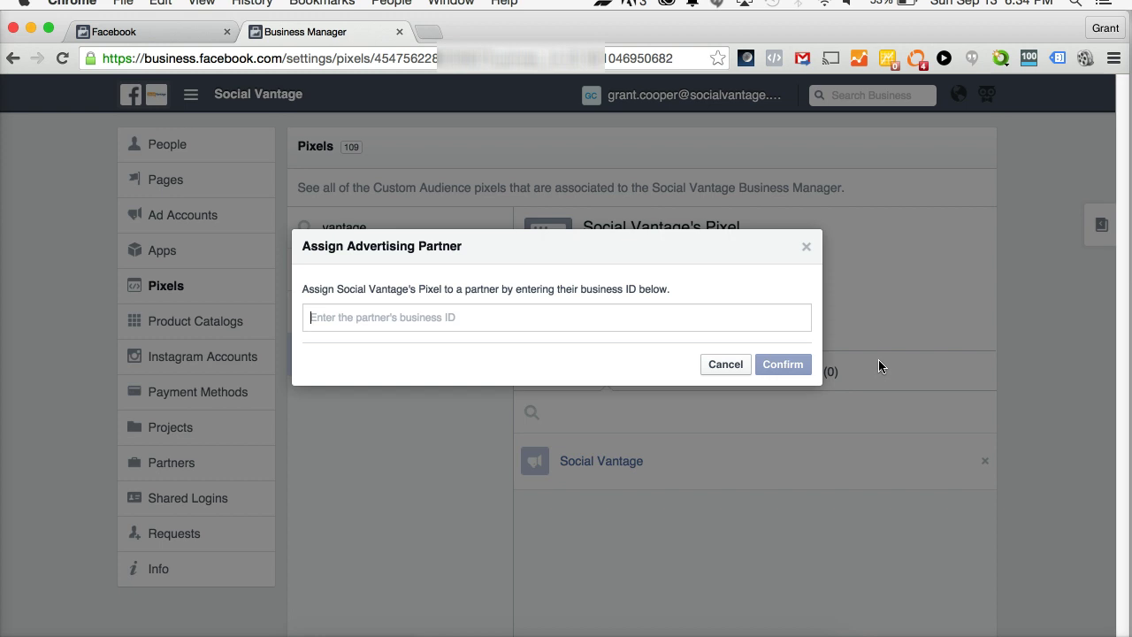
Close the partner dialog, search Ad Accounts for 'social' and open Social Vantage in Ads Manager.
left_click(805, 249)
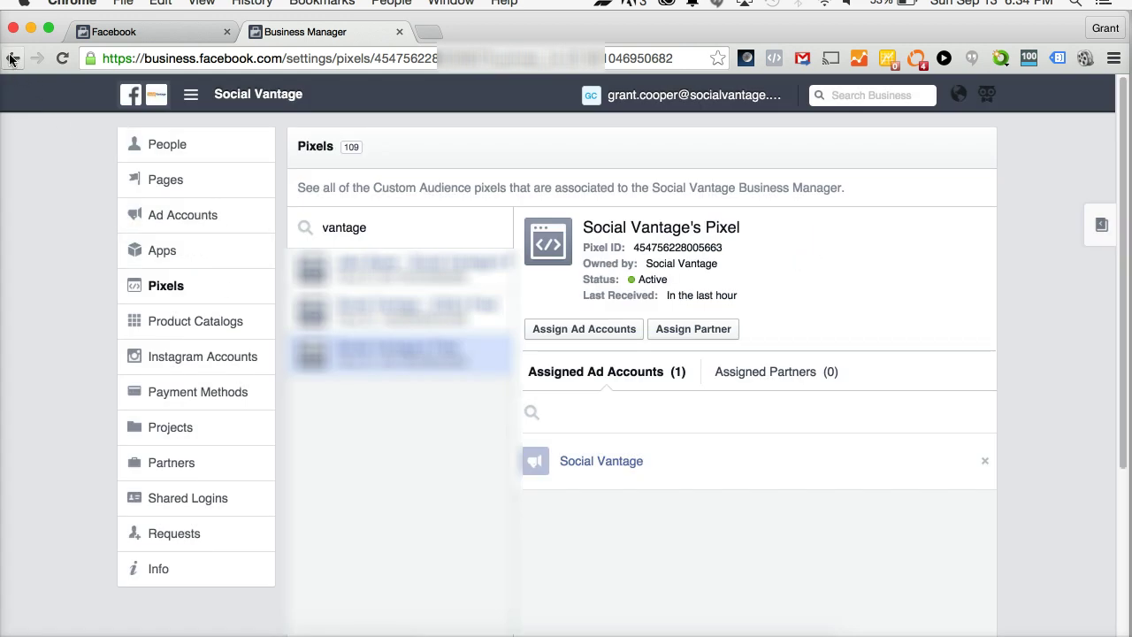
left_click(159, 216)
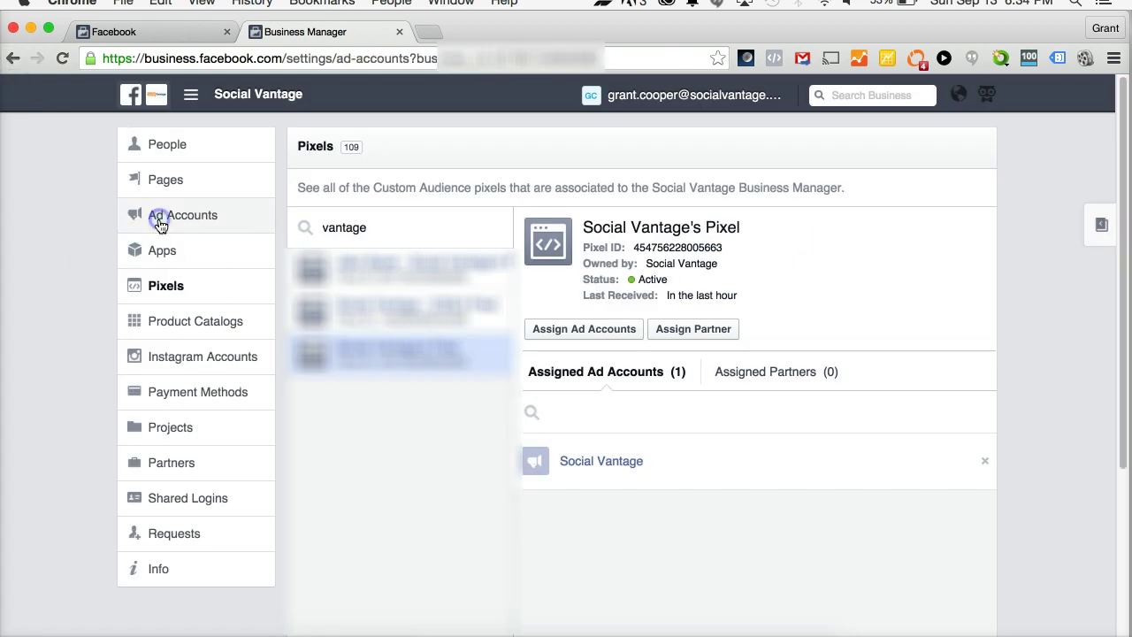
left_click(379, 225)
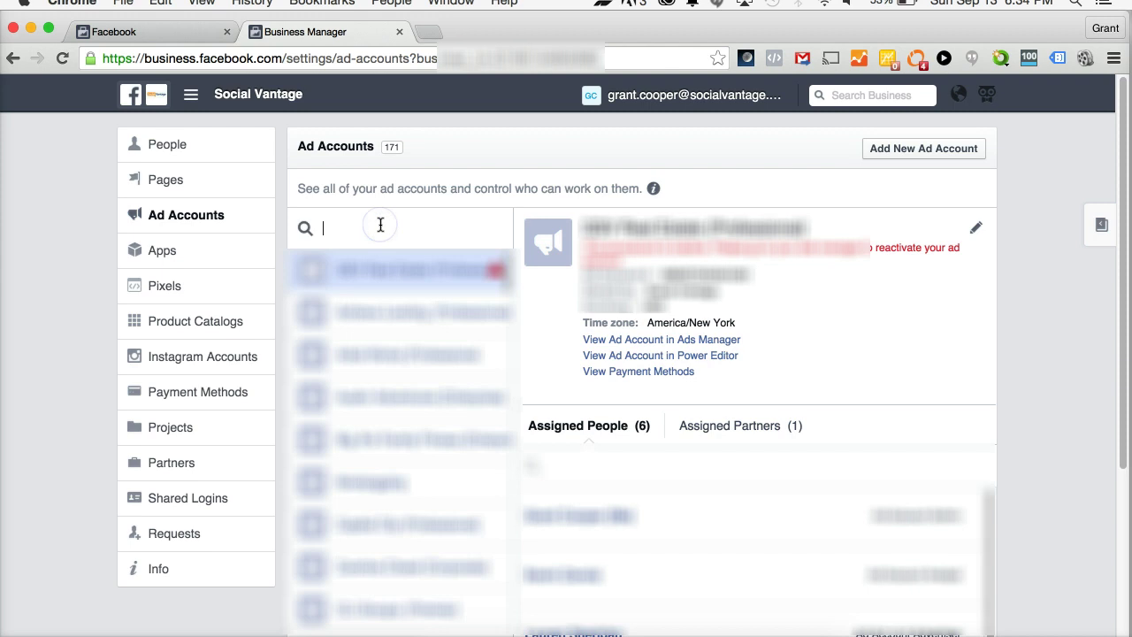
type("vnatage")
key("BackSpace")
key("BackSpace")
key("BackSpace")
type("anag")
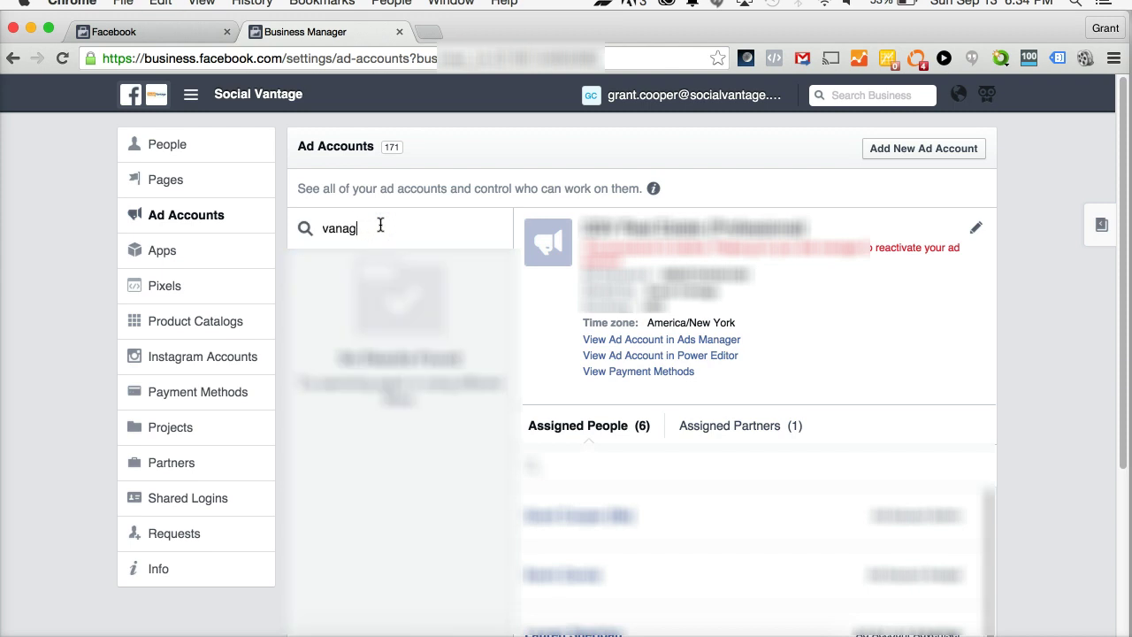
type("e")
left_click(194, 220)
double_click(405, 222)
type("social")
left_click(391, 276)
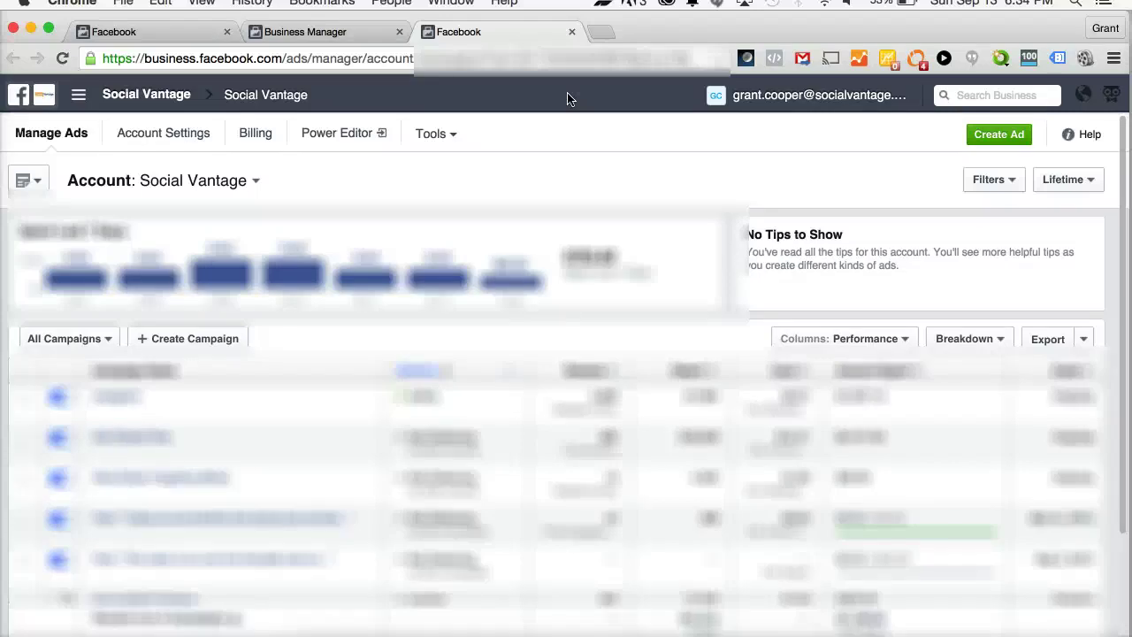
left_click(431, 133)
left_click(626, 164)
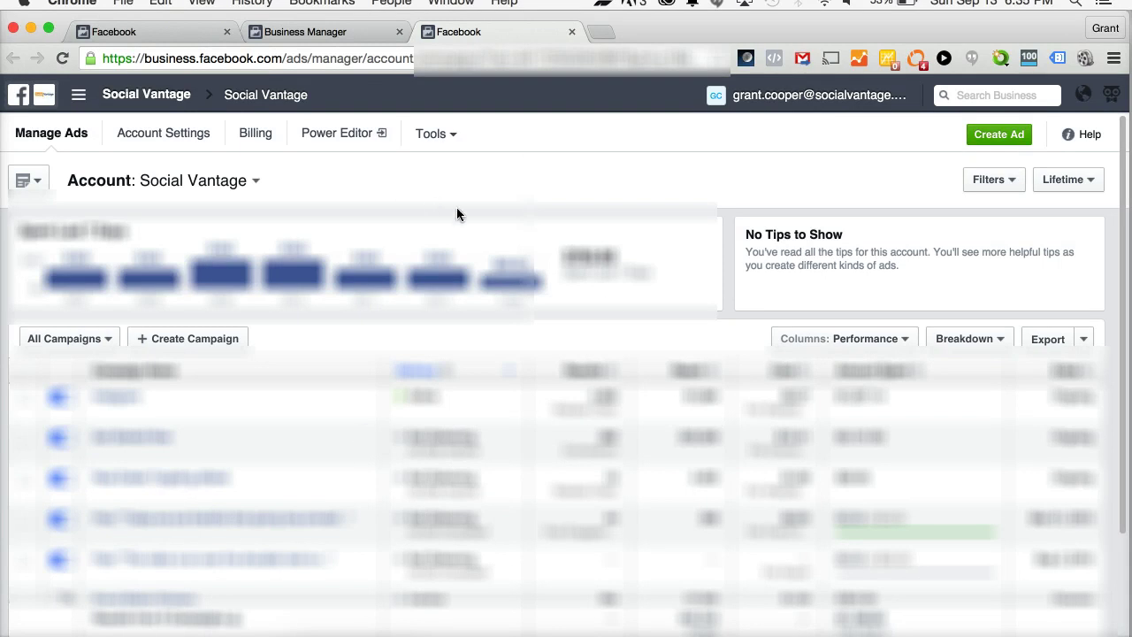
Go to Tools > Audiences and highlight Pixel Test's Custom Audience Website type.
left_click(435, 134)
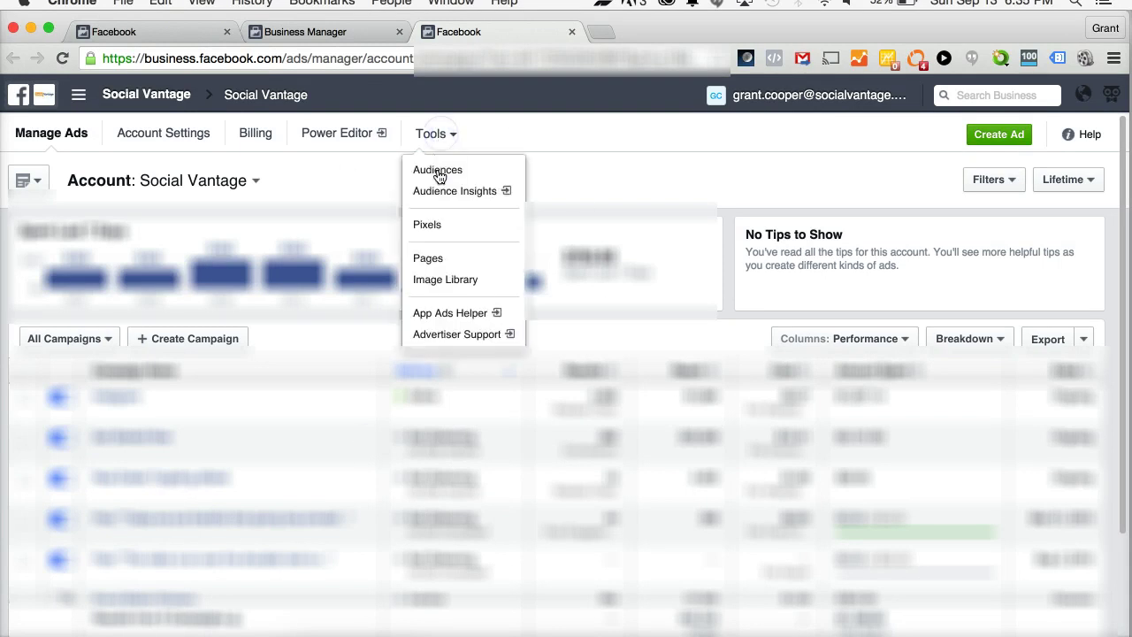
left_click(453, 170)
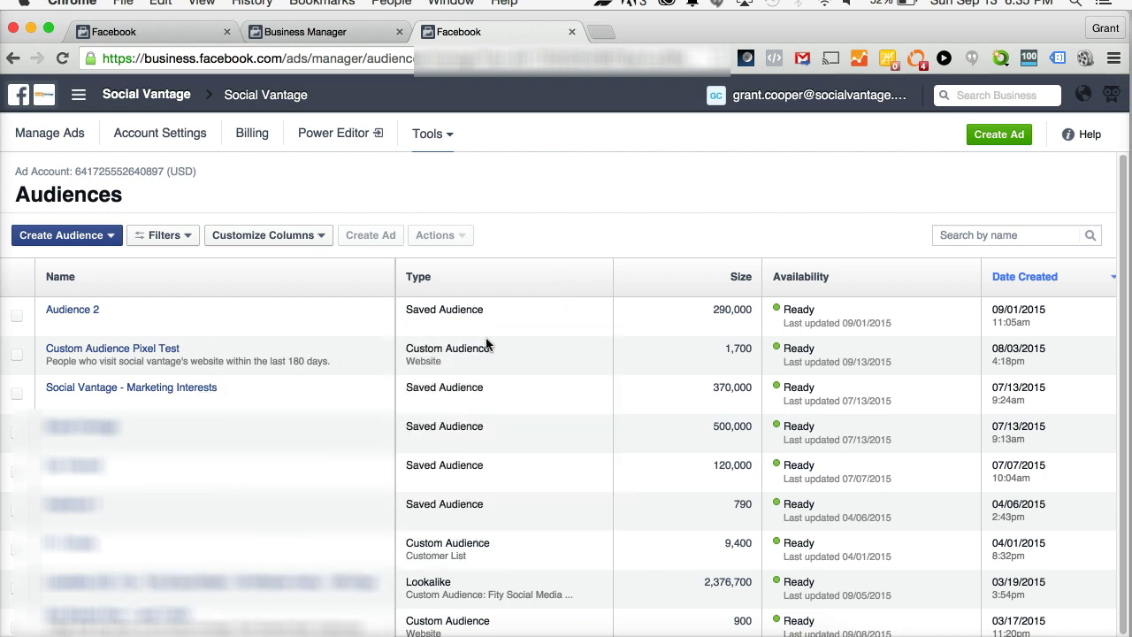
left_click_drag(405, 345, 482, 345)
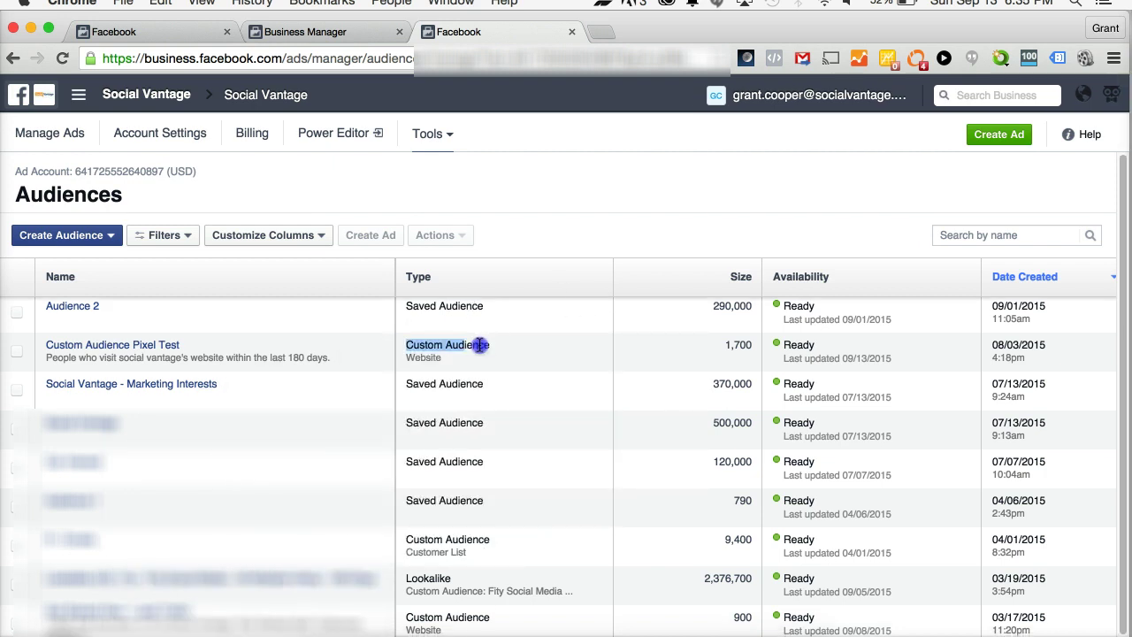
triple_click(424, 354)
left_click(422, 345)
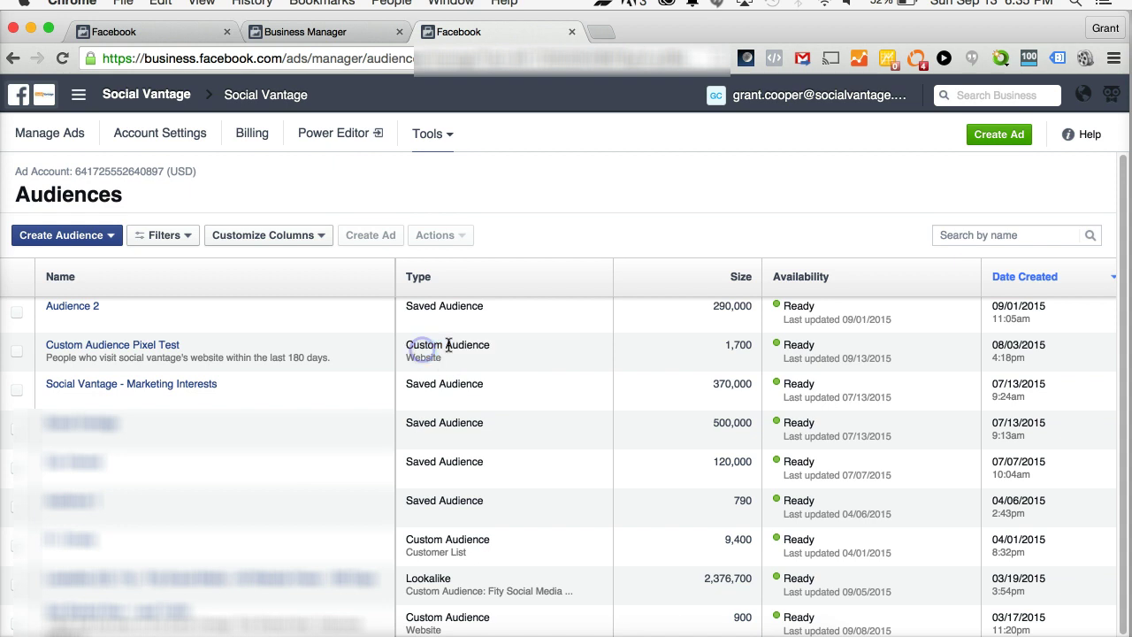
scroll(486, 402, "down", 1)
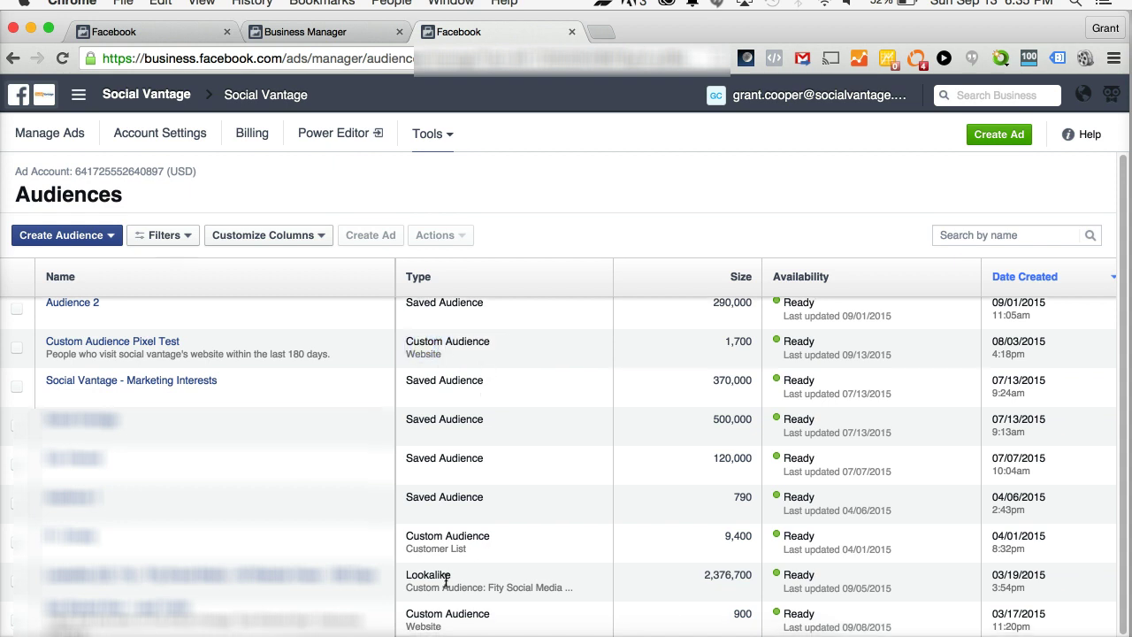
scroll(513, 424, "up", 1)
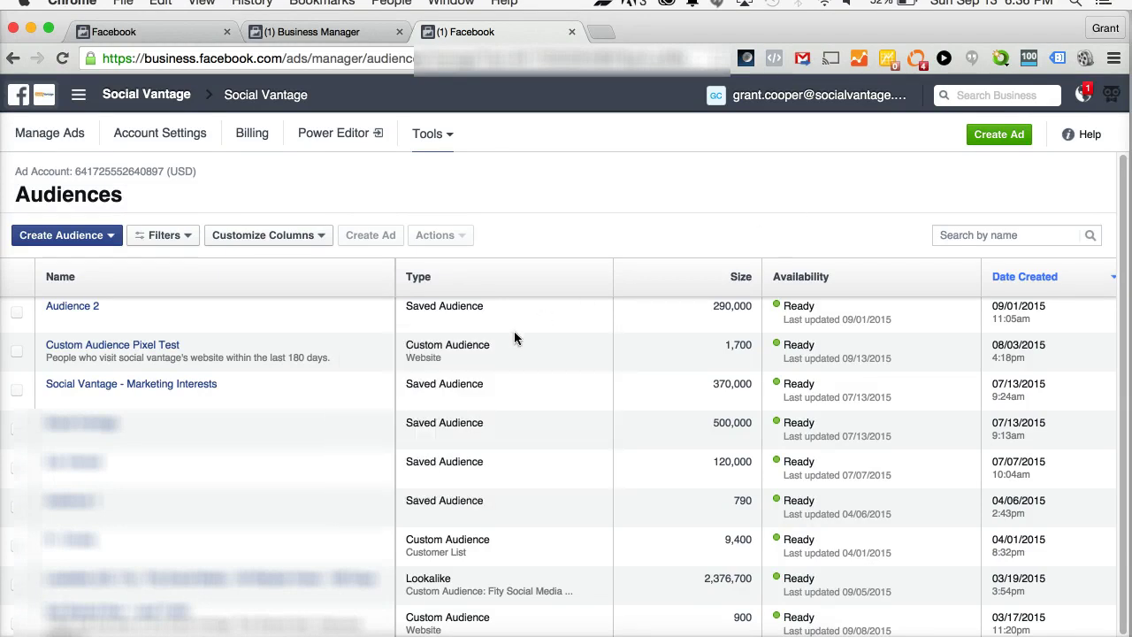
left_click_drag(442, 360, 401, 345)
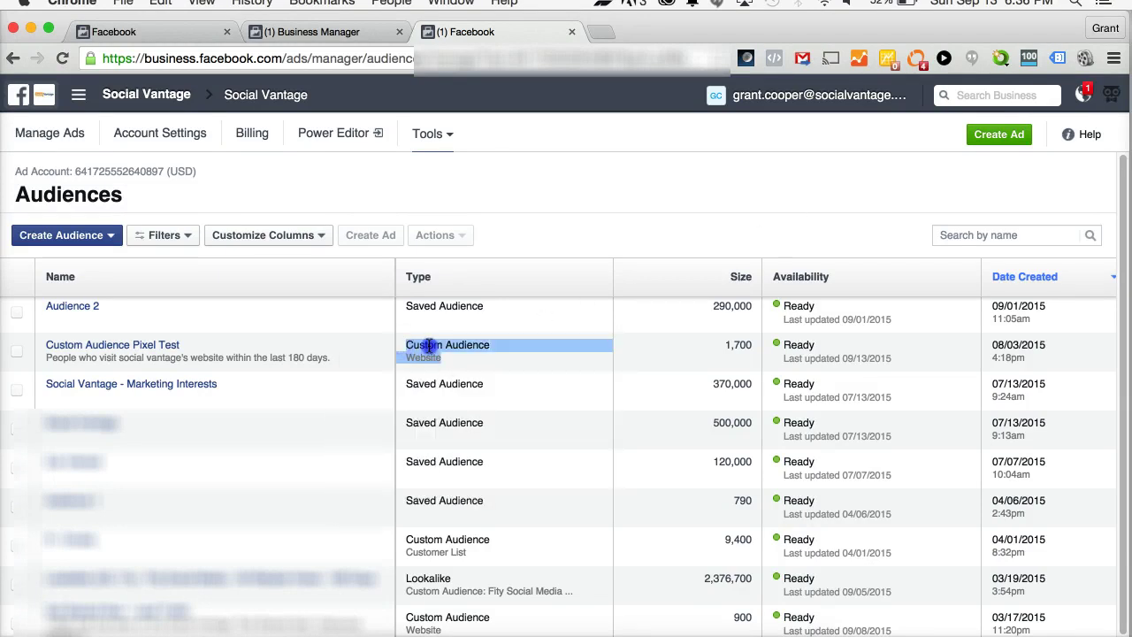
left_click(408, 348)
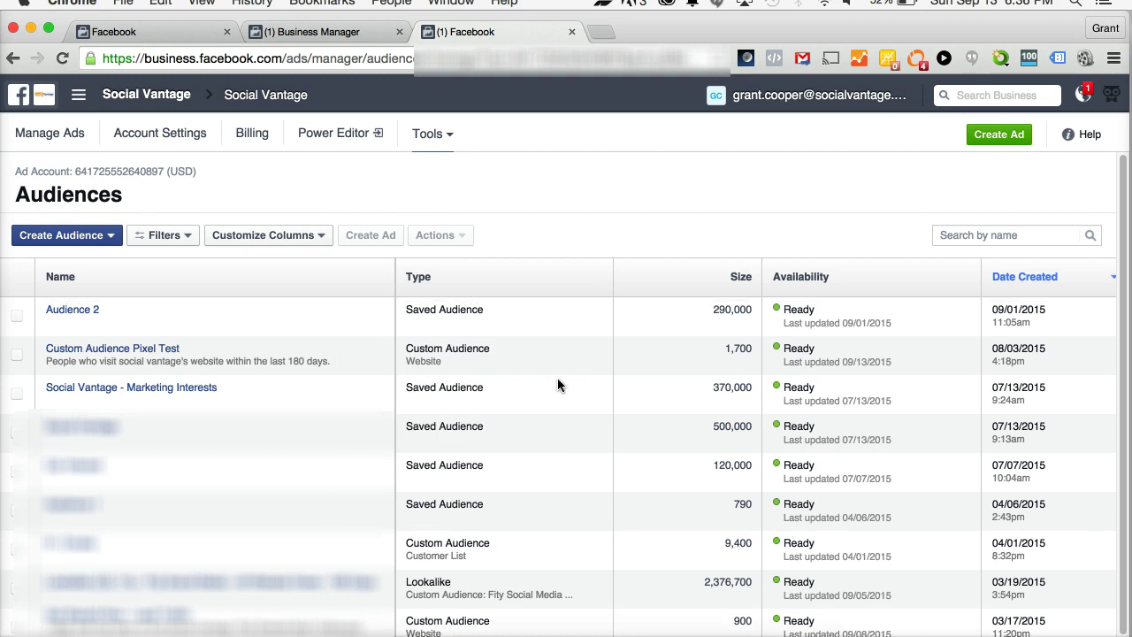
mouse_move(112, 345)
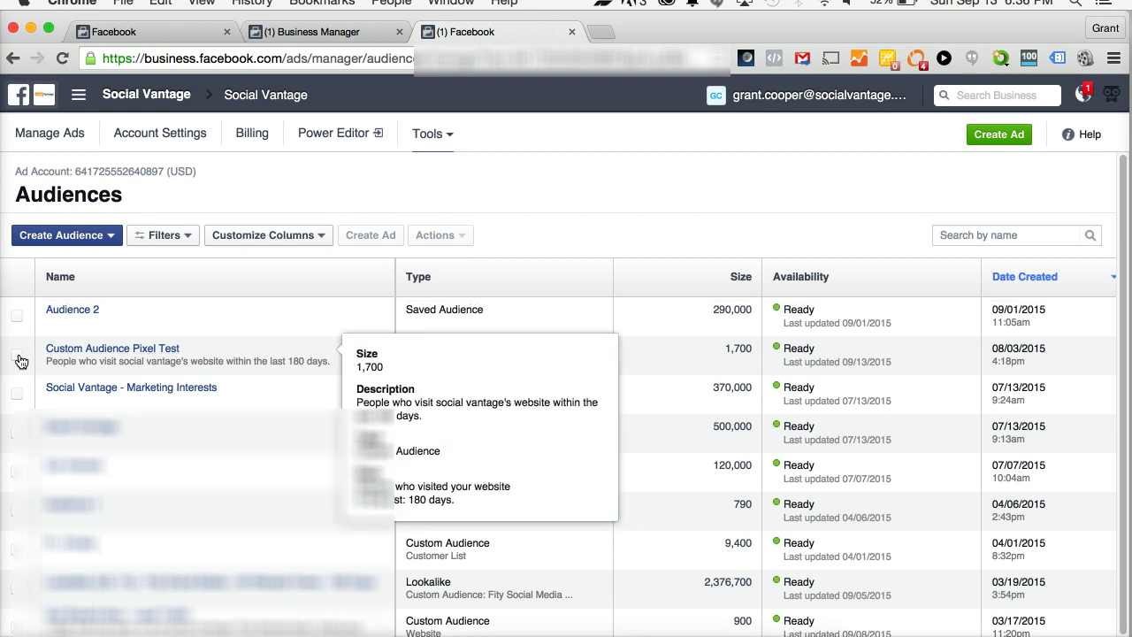
Select Custom Audience Pixel Test, choose Actions > Share, and focus the Account IDs field.
left_click(17, 354)
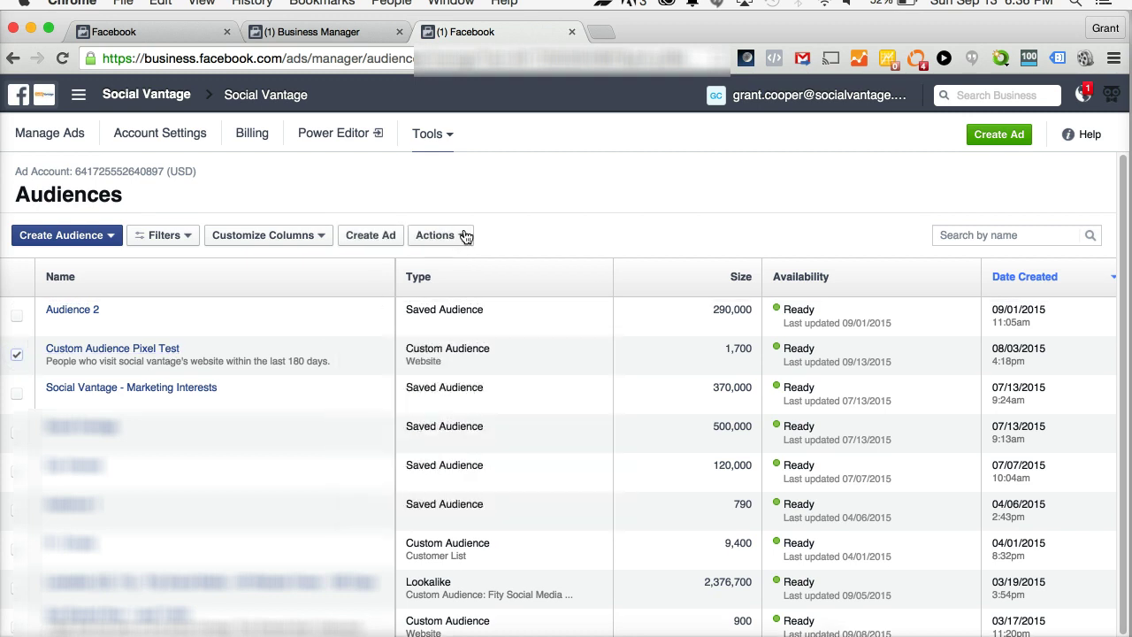
left_click(450, 235)
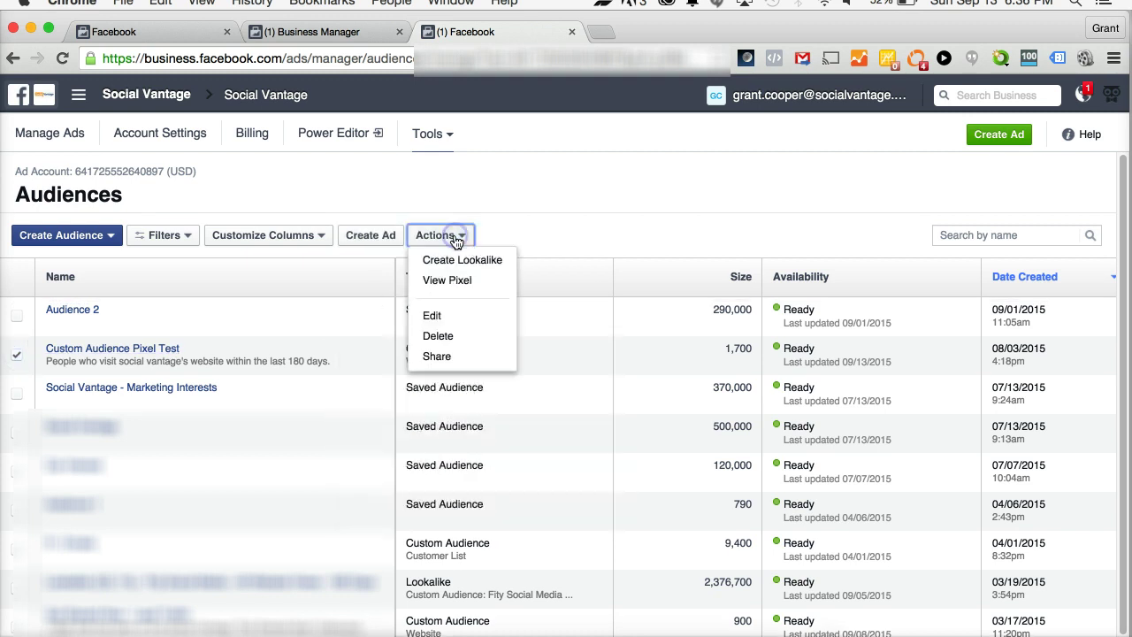
left_click(466, 357)
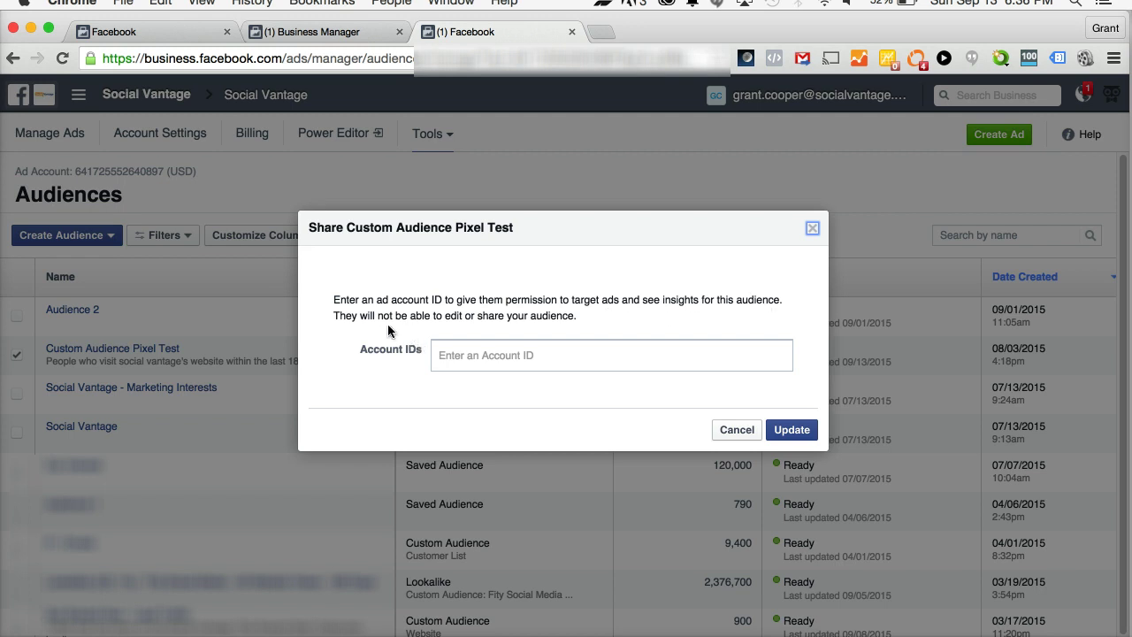
left_click(520, 354)
Cancel the Share Custom Audience dialog without sharing Pixel Test.
left_click(731, 430)
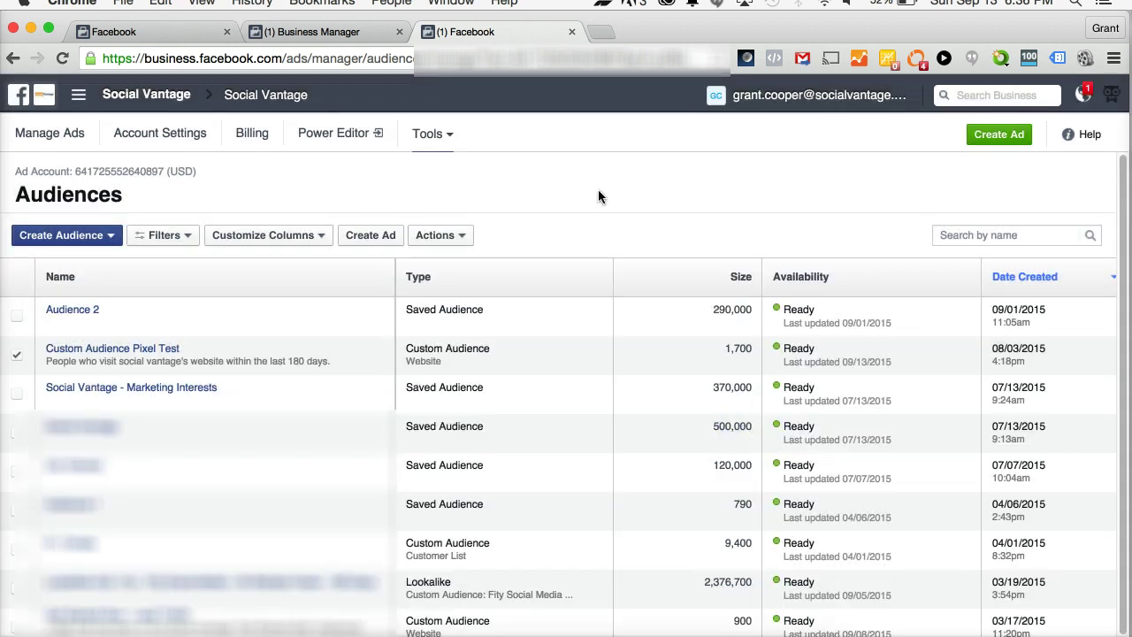